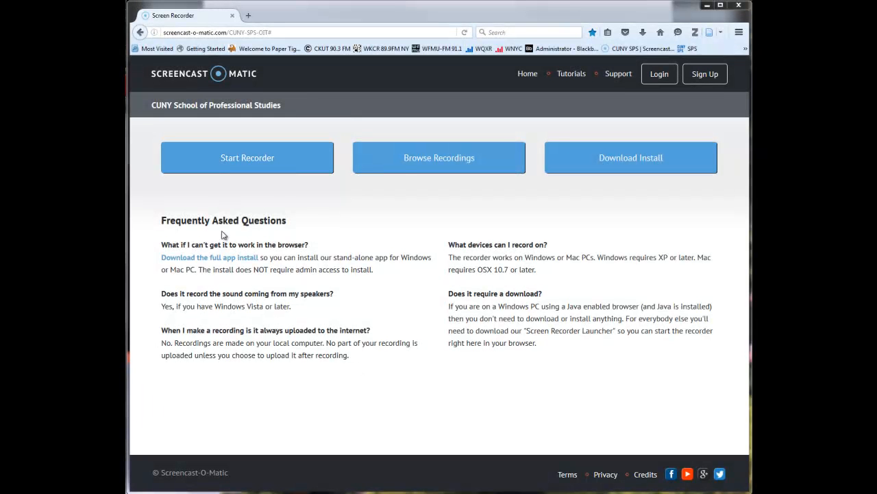
- Launch the screen recorder, minimize the browser, and resize and reposition the recording frame to 1120 x 644
{"action": "left_click", "coordinate": [235, 168]}
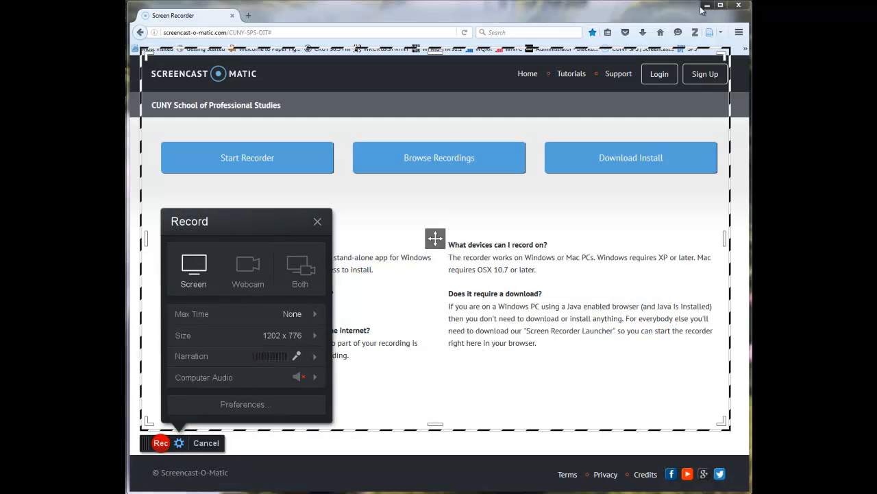
{"action": "left_click", "coordinate": [706, 9]}
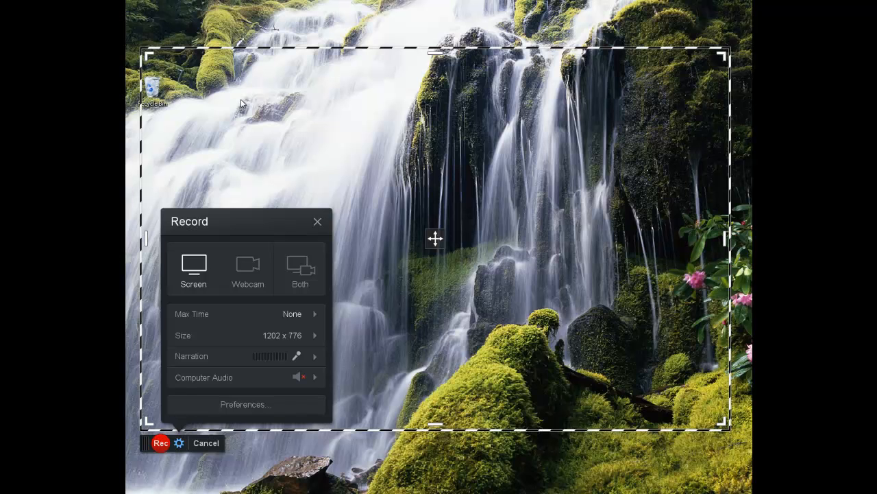
{"action": "left_click_drag", "start_coordinate": [146, 52], "coordinate": [186, 118]}
{"action": "left_click_drag", "start_coordinate": [455, 271], "coordinate": [430, 196]}
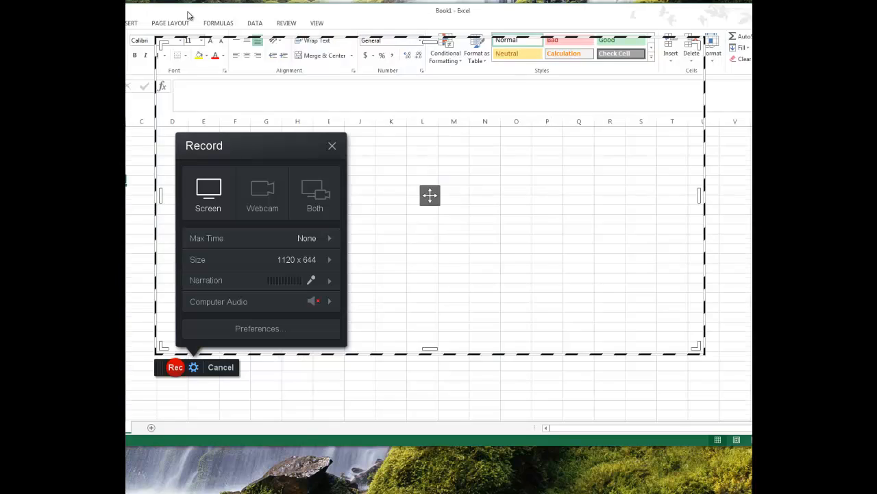
- Move and resize the Excel window so it fits exactly inside the recording frame
{"action": "left_click_drag", "start_coordinate": [188, 15], "coordinate": [296, 50]}
{"action": "left_click_drag", "start_coordinate": [752, 480], "coordinate": [702, 354]}
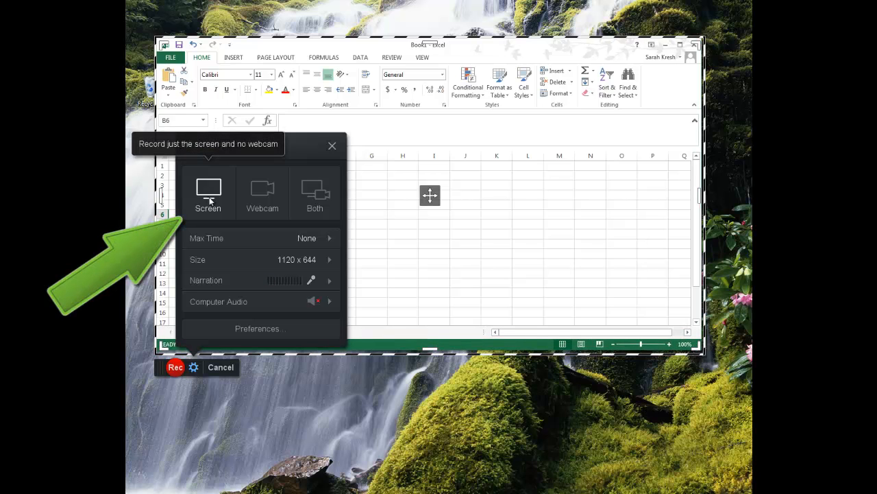
- Preview the Webcam and Both recording modes, repositioning the webcam preview, and return to screen-only recording
{"action": "left_click", "coordinate": [262, 195]}
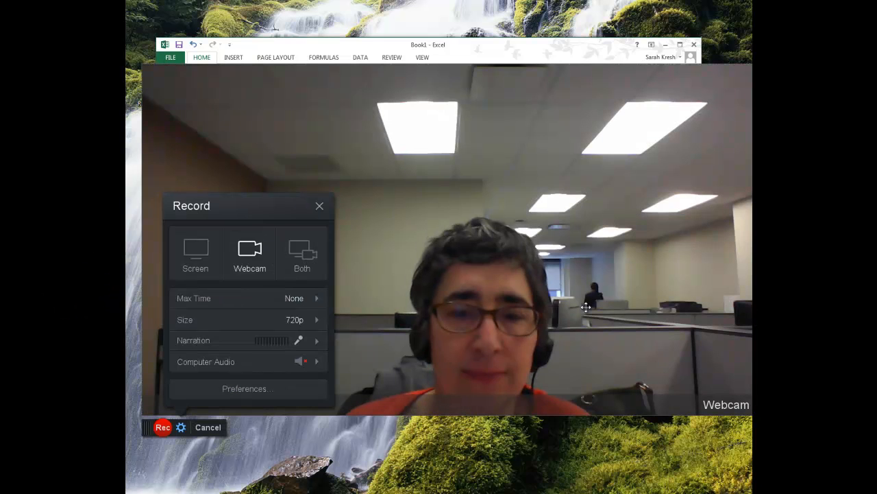
{"action": "left_click", "coordinate": [302, 254]}
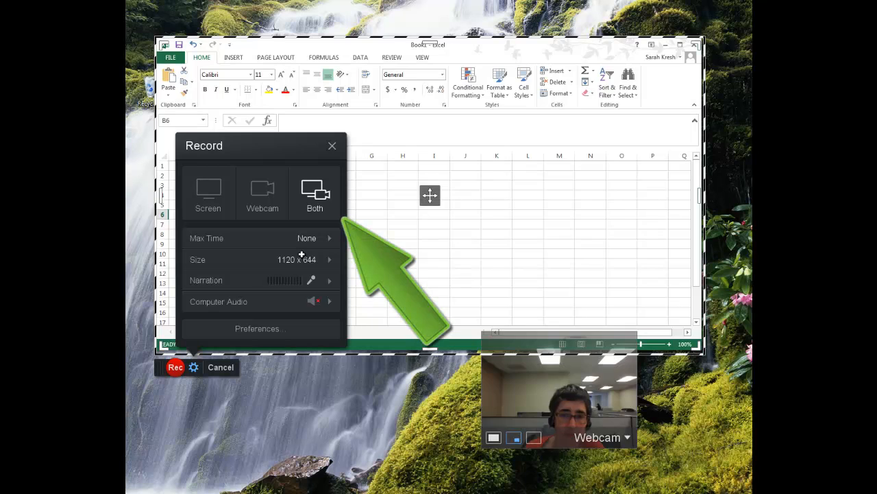
{"action": "left_click_drag", "start_coordinate": [561, 389], "coordinate": [625, 290]}
{"action": "left_click", "coordinate": [224, 210]}
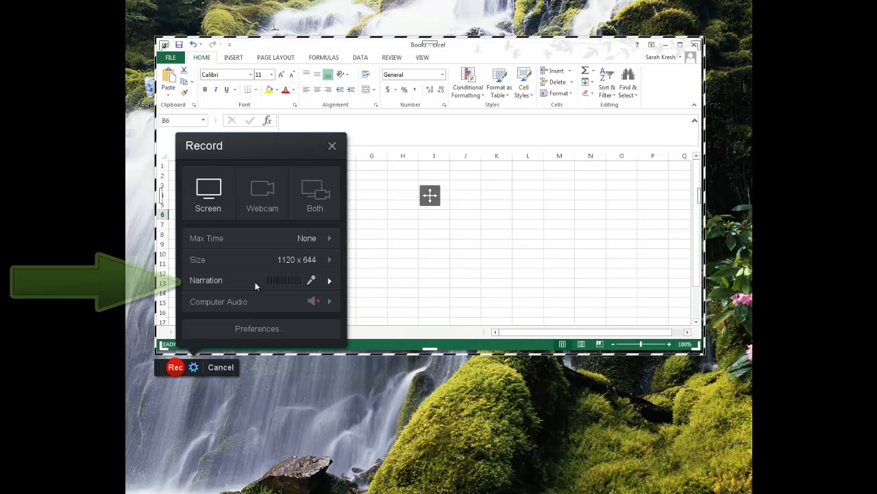
- Select the Logitech H360 headset as the narration microphone and test it with a trial recording and playback
{"action": "left_click", "coordinate": [255, 282]}
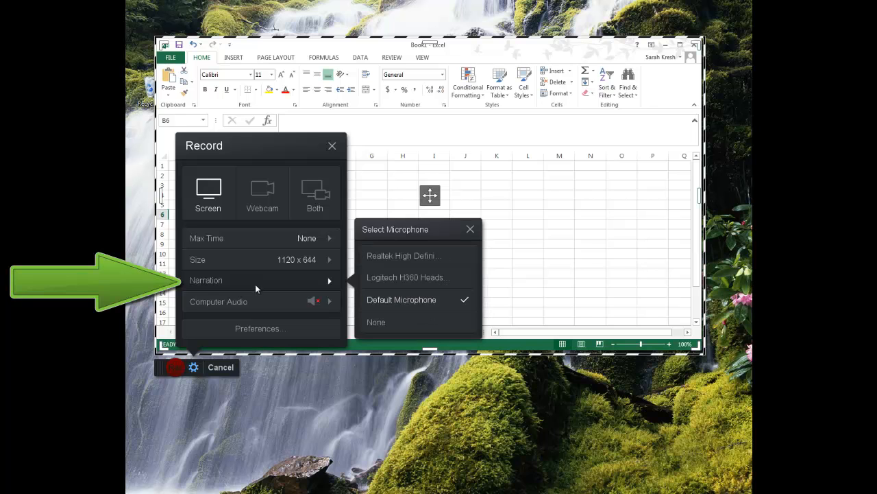
{"action": "left_click", "coordinate": [411, 281]}
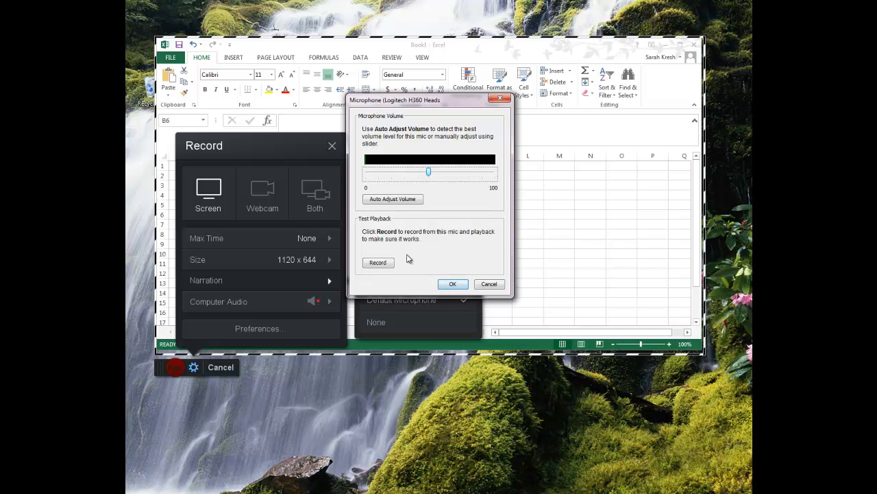
{"action": "left_click", "coordinate": [379, 263]}
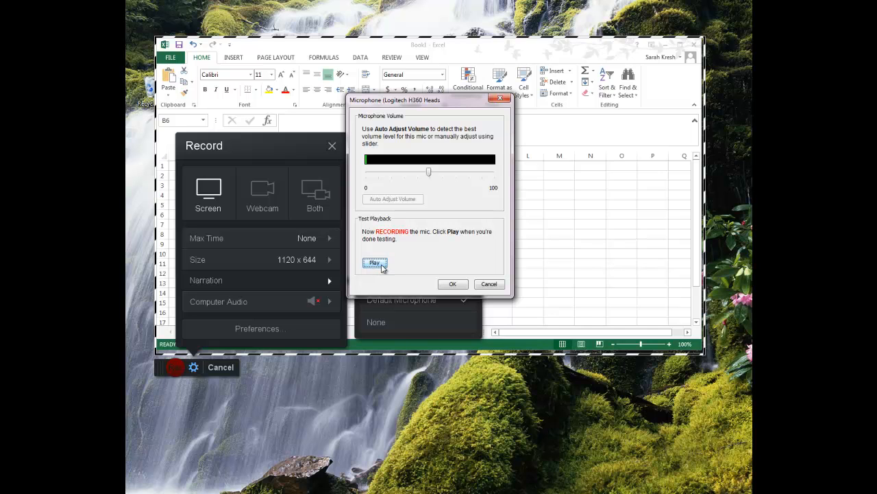
{"action": "left_click", "coordinate": [374, 264]}
{"action": "left_click", "coordinate": [381, 267]}
{"action": "left_click", "coordinate": [380, 266]}
{"action": "left_click", "coordinate": [381, 266]}
{"action": "left_click", "coordinate": [450, 284]}
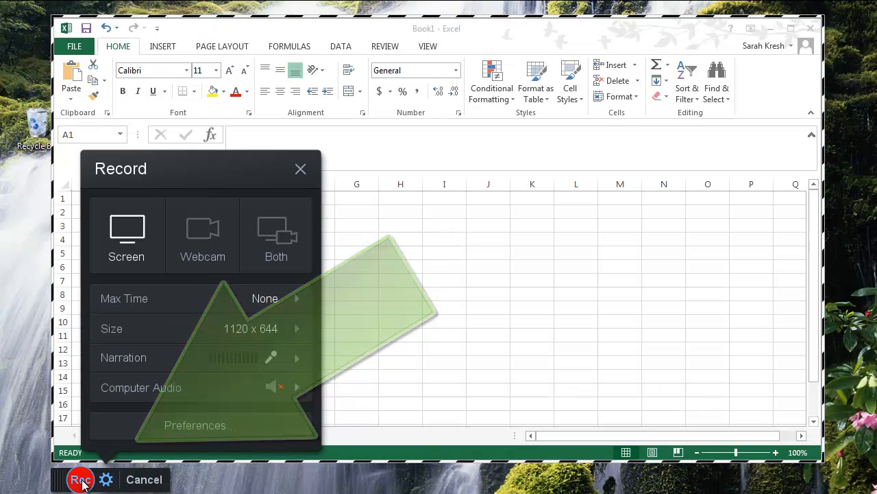
- Start recording and enter 4578, 4569 and 1258 in cells A1 to A3 of the worksheet
{"action": "left_click", "coordinate": [81, 480]}
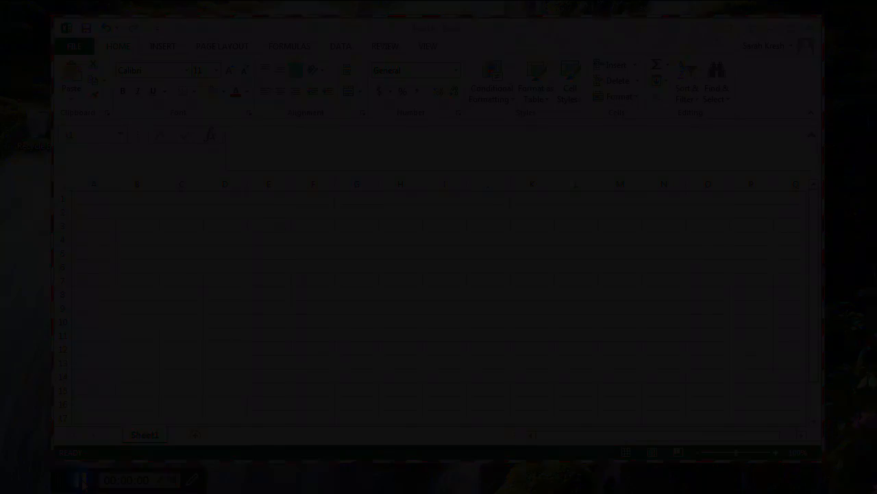
{"action": "type", "text": "78"}
{"action": "key", "text": "Return"}
{"action": "type", "text": "4569"}
{"action": "key", "text": "Return"}
{"action": "type", "text": "1258"}
{"action": "key", "text": "Return"}
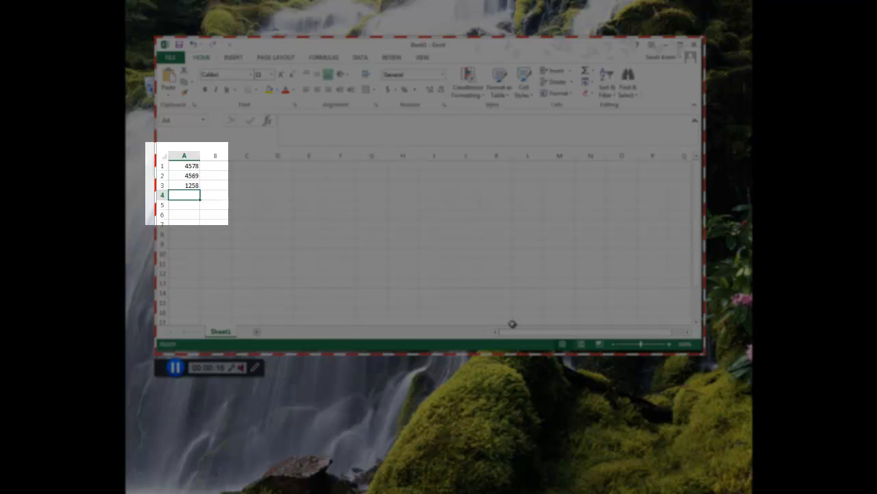
- Enter the formula =AVERAGE(A1:A3) in cell A4 and pause the recording
{"action": "type", "text": "="}
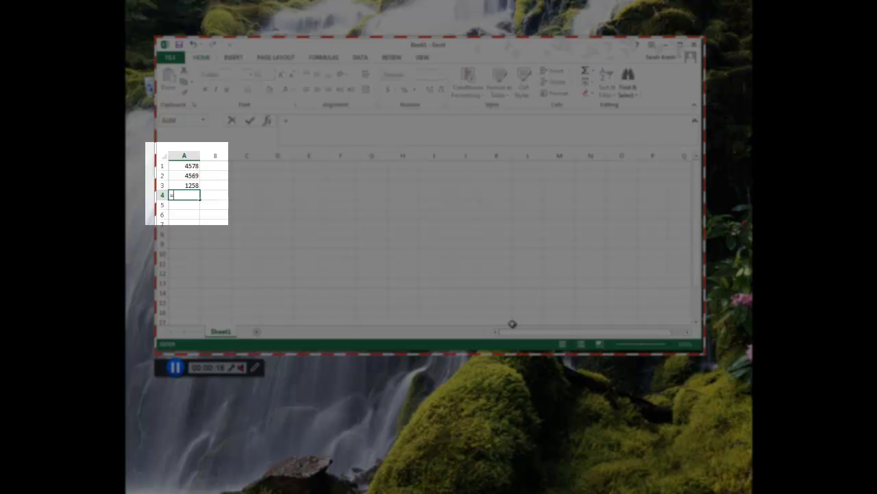
{"action": "type", "text": "avera"}
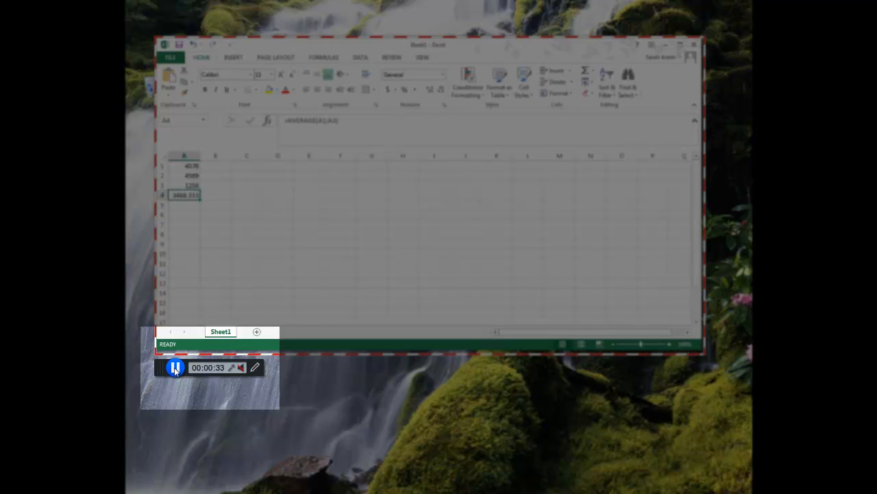
{"action": "left_click", "coordinate": [175, 368]}
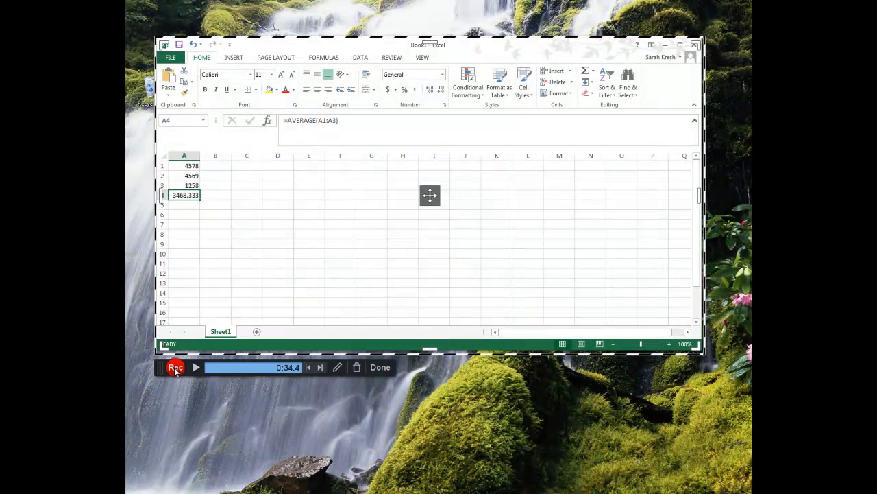
- Clear cell A4, resume the recording, and enter the formula =SUM(A1:A3) there
{"action": "key", "text": "Delete"}
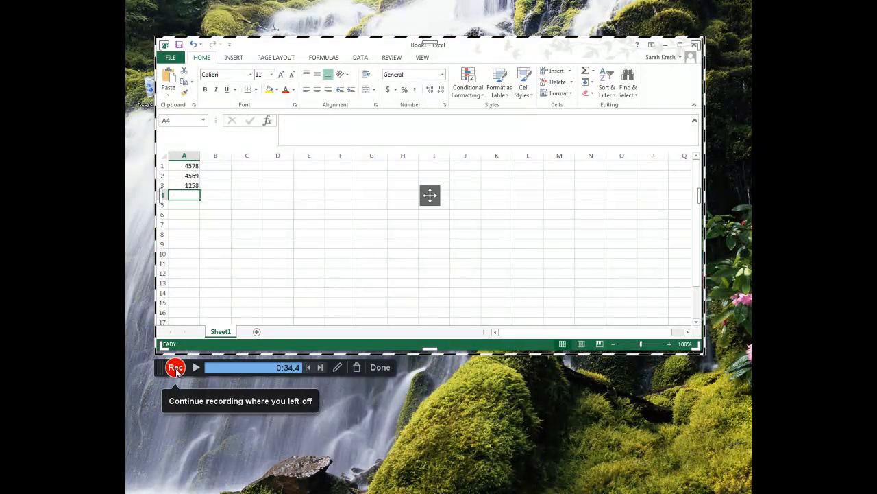
{"action": "left_click", "coordinate": [176, 368]}
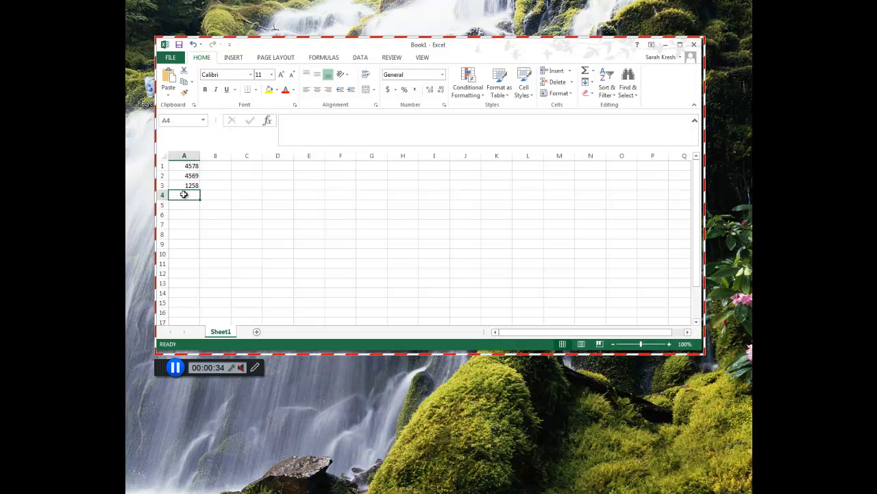
{"action": "type", "text": "=sum("}
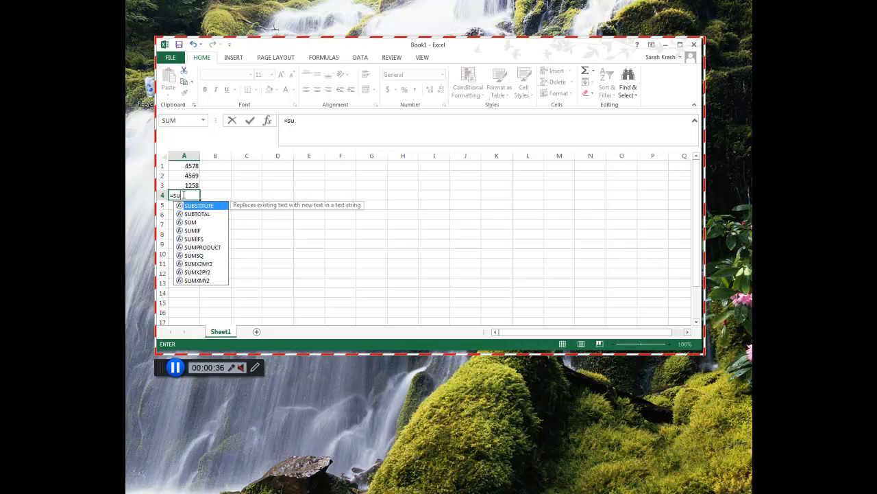
{"action": "left_click_drag", "start_coordinate": [184, 166], "coordinate": [176, 186]}
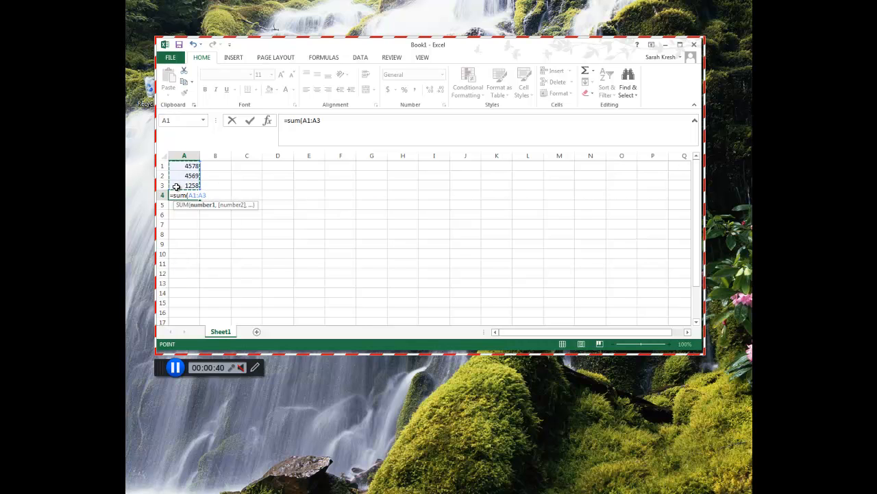
{"action": "key", "text": "Return"}
{"action": "key", "text": "Up"}
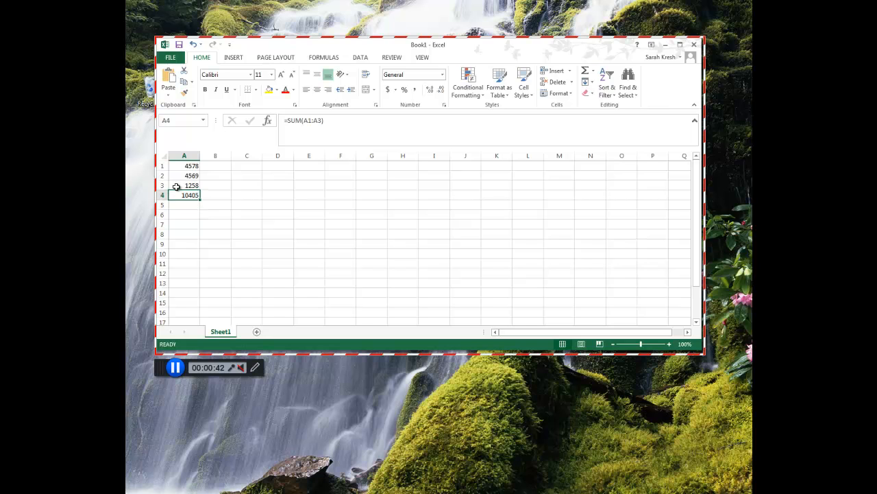
- Label the sum by entering "total" in cell B4 and pause the recording
{"action": "key", "text": "Right"}
{"action": "type", "text": "t"}
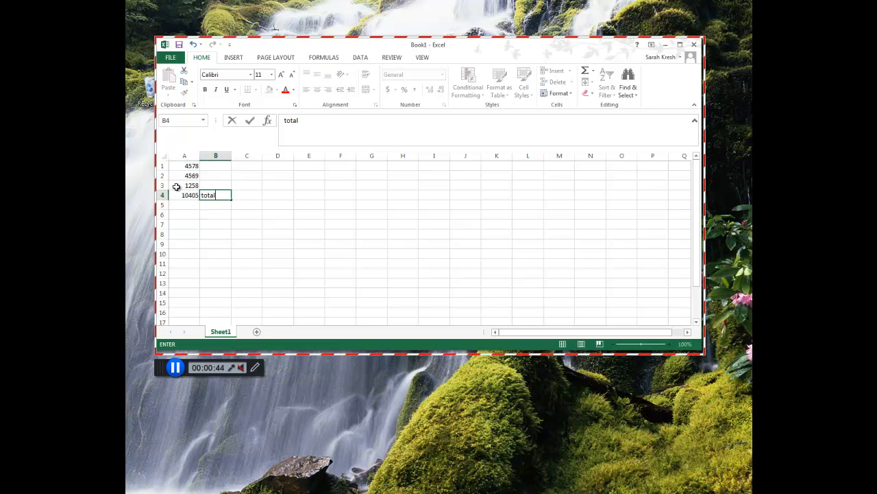
{"action": "type", "text": "otal"}
{"action": "key", "text": "Return"}
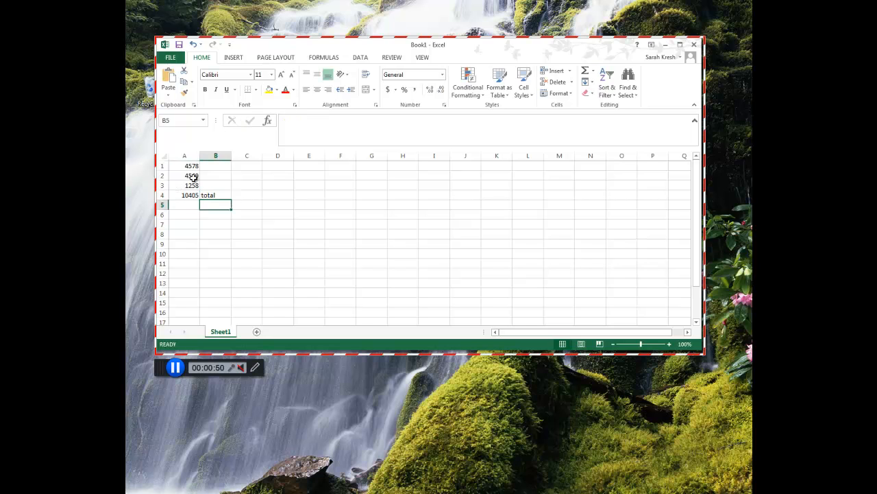
{"action": "left_click", "coordinate": [176, 369]}
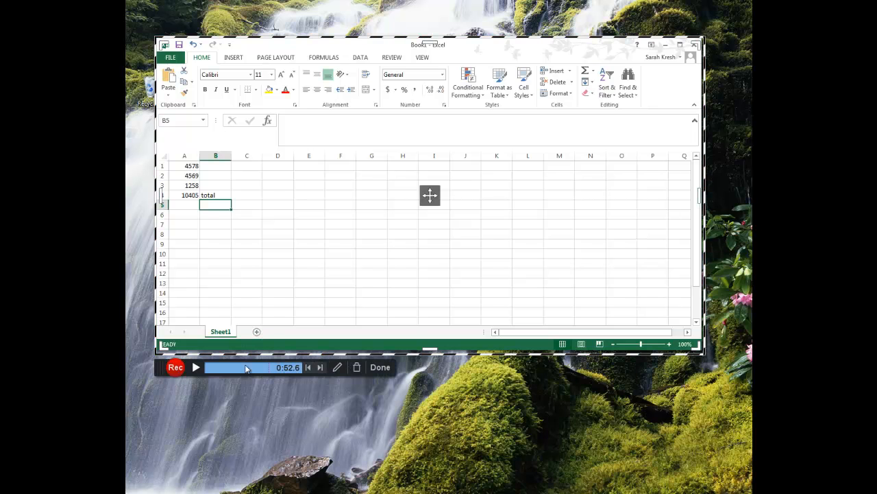
- Finish the recording and open it for editing
{"action": "left_click", "coordinate": [384, 371]}
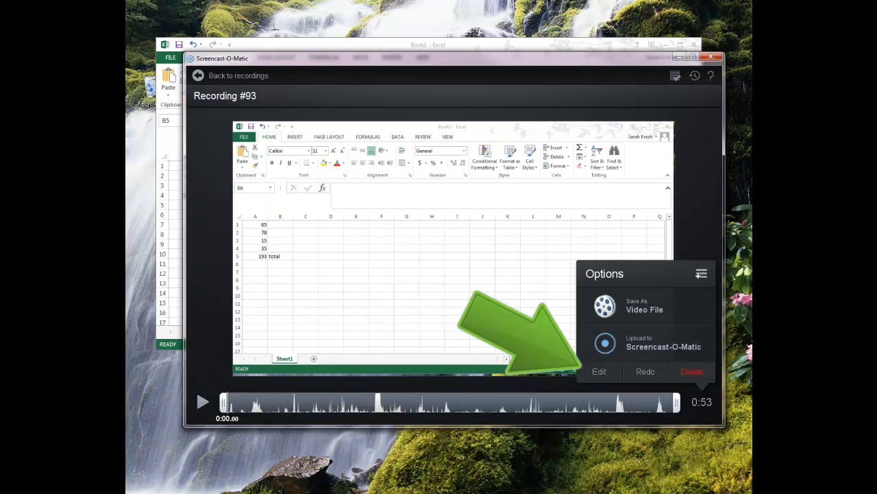
{"action": "left_click", "coordinate": [600, 372]}
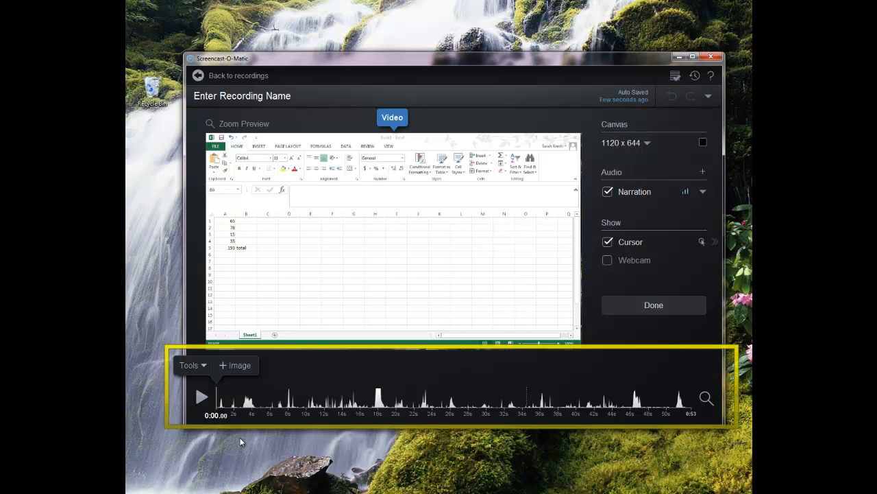
- Examine the recording's timeline at different magnifications, restore the full timeline, and briefly collapse and reopen the editing options
{"action": "left_click", "coordinate": [706, 397]}
{"action": "left_click_drag", "start_coordinate": [515, 417], "coordinate": [421, 415]}
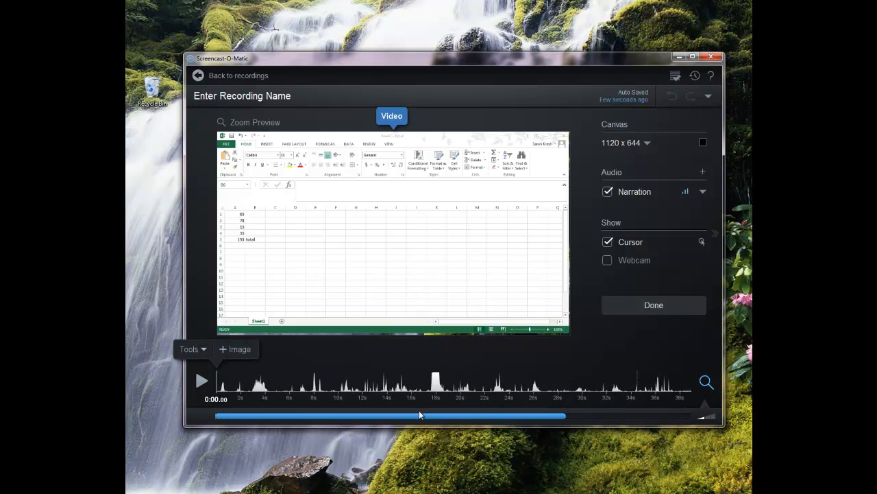
{"action": "left_click", "coordinate": [710, 418]}
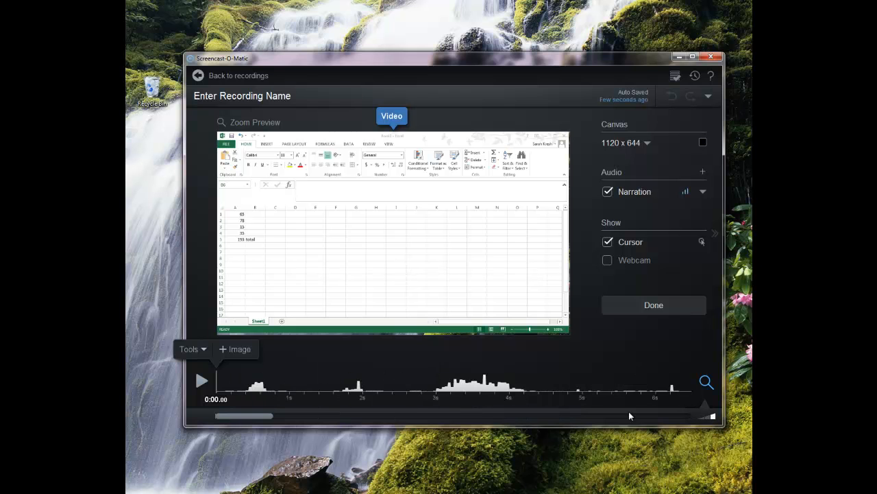
{"action": "mouse_move", "coordinate": [260, 417]}
{"action": "left_mouse_down"}
{"action": "mouse_move", "coordinate": [564, 422]}
{"action": "mouse_move", "coordinate": [266, 424]}
{"action": "left_mouse_up"}
{"action": "left_click", "coordinate": [706, 383]}
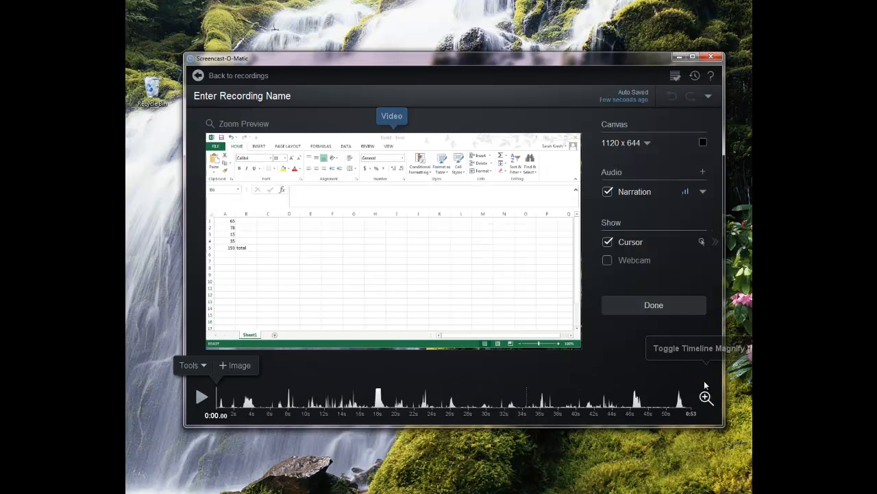
{"action": "left_click", "coordinate": [715, 242]}
{"action": "left_click", "coordinate": [715, 243]}
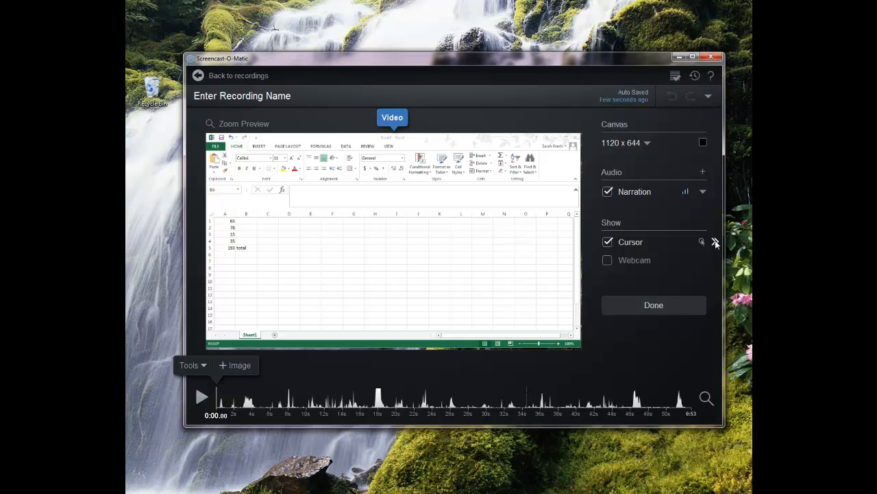
- Mark a section about 17.24 seconds long for cutting, starting at 0:17.32 and ending before the formula is re-entered
{"action": "left_click", "coordinate": [371, 403]}
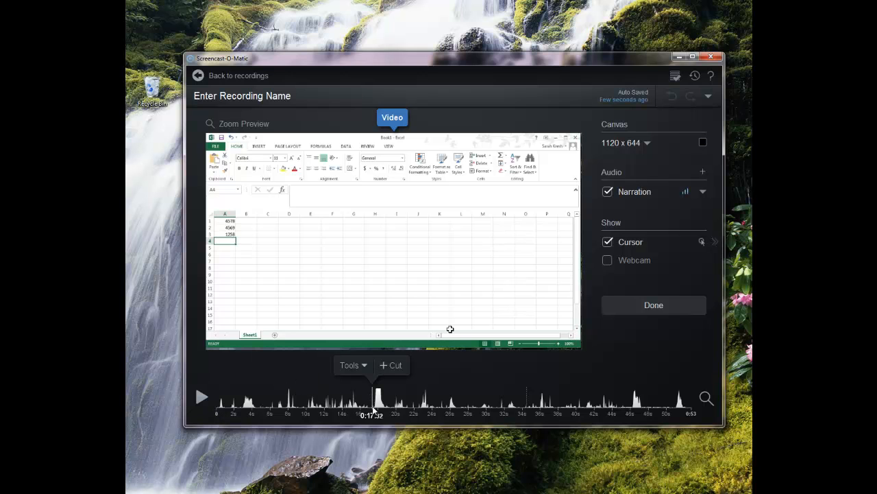
{"action": "left_click", "coordinate": [396, 366]}
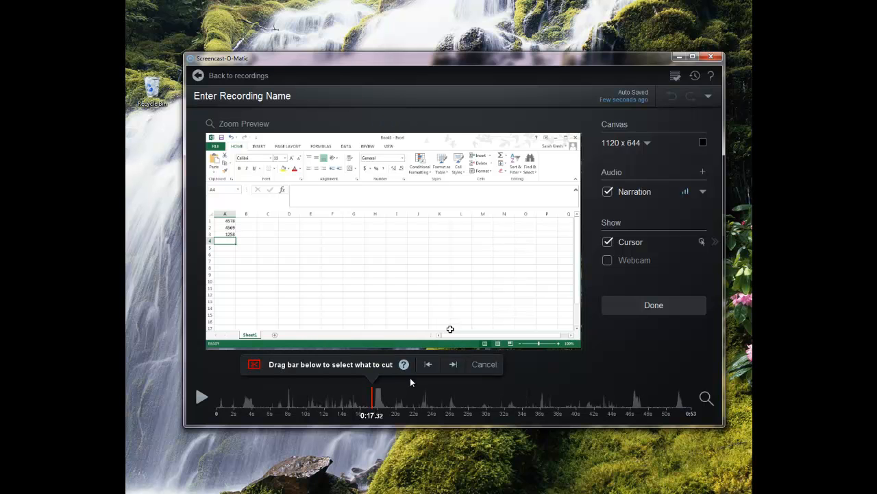
{"action": "key", "text": "space"}
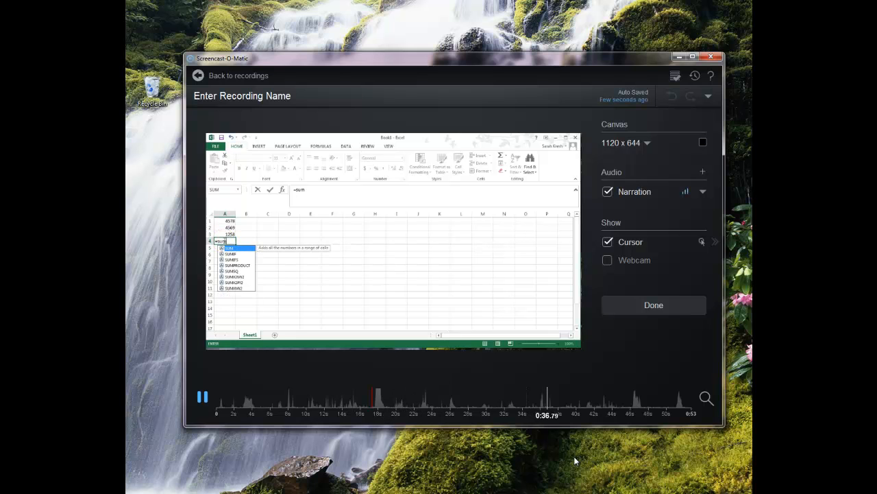
{"action": "key", "text": "space"}
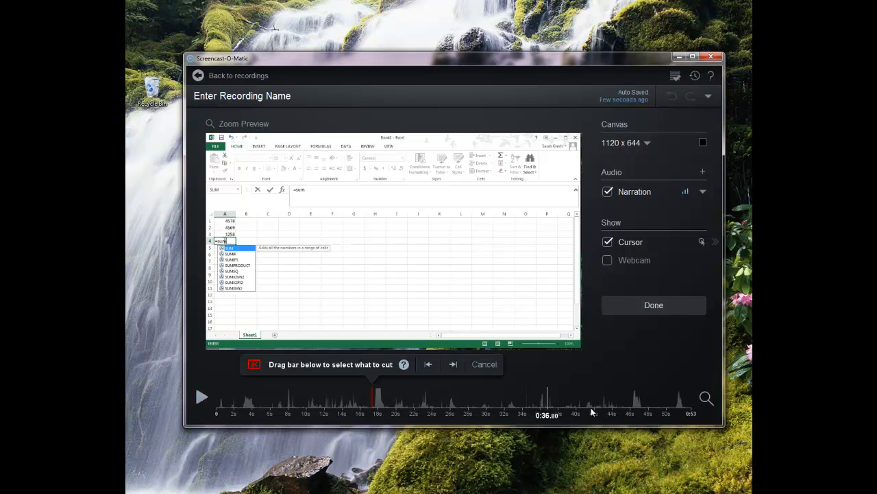
{"action": "left_click", "coordinate": [531, 411]}
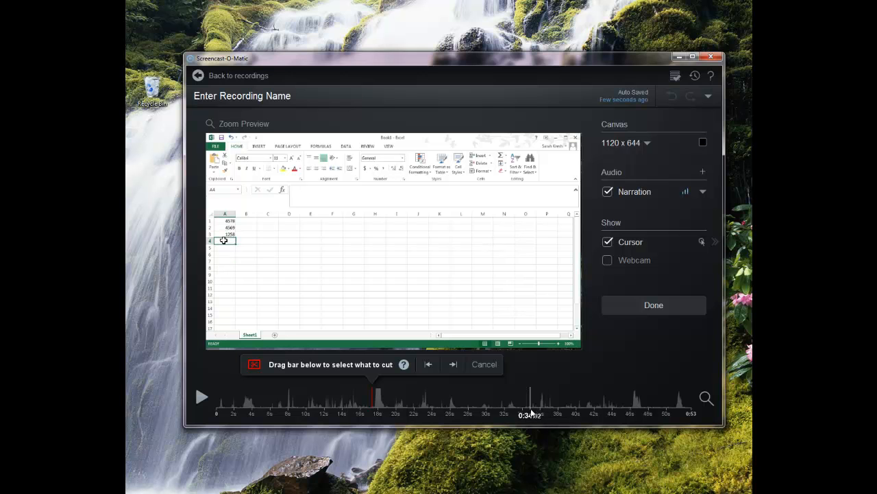
{"action": "left_click_drag", "start_coordinate": [372, 396], "coordinate": [529, 404]}
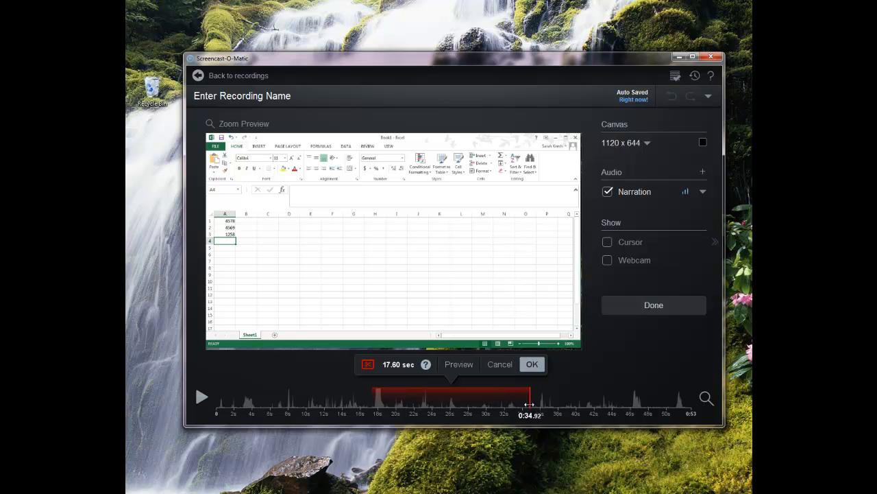
{"action": "left_click_drag", "start_coordinate": [529, 404], "coordinate": [528, 404]}
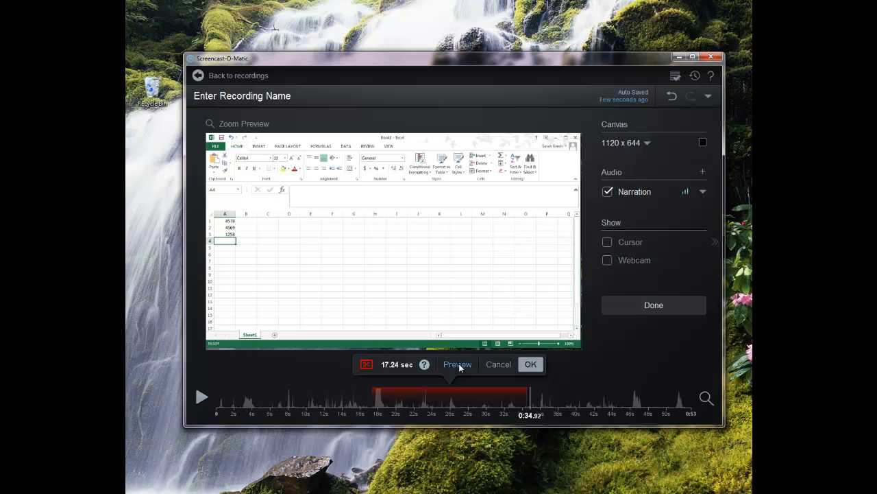
- Preview the marked cut and apply it to the recording
{"action": "left_click", "coordinate": [457, 364]}
{"action": "left_click", "coordinate": [538, 364]}
{"action": "left_click", "coordinate": [537, 365]}
{"action": "left_click", "coordinate": [537, 365]}
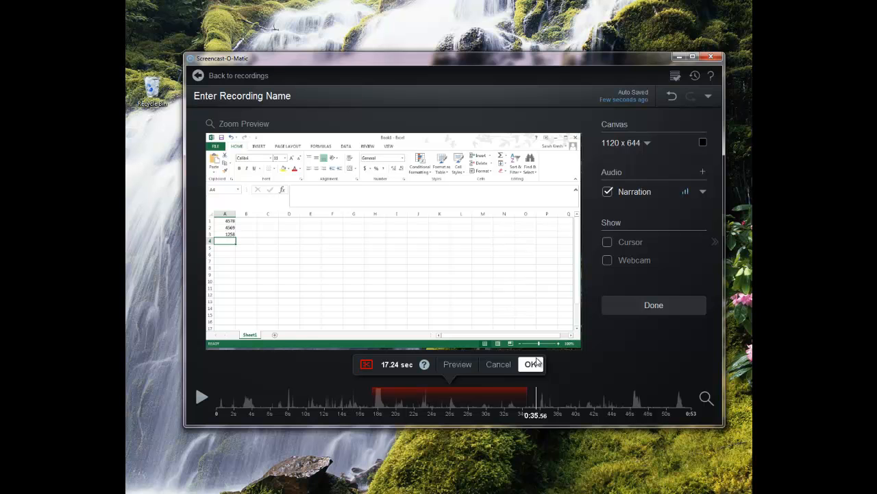
{"action": "left_click", "coordinate": [538, 365]}
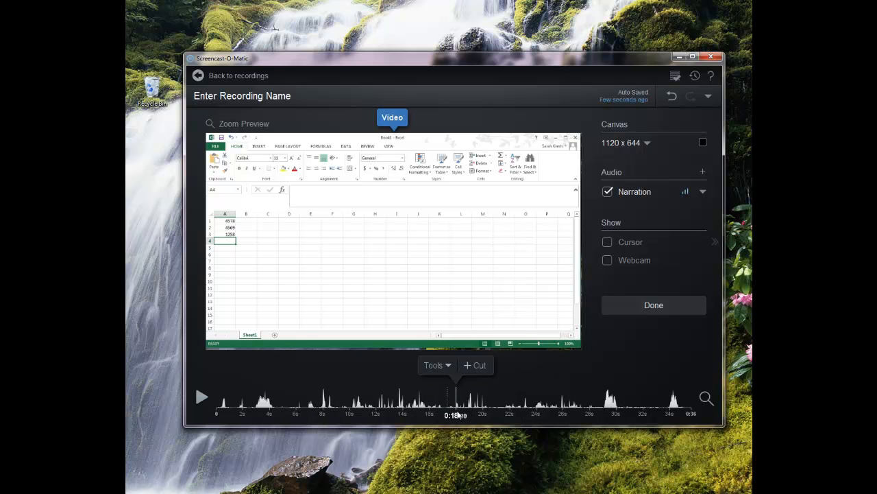
- Add a highlight overlay at about 0:18 around cells A3 and A4, lasting 4.72 seconds, preview it and accept it
{"action": "left_click", "coordinate": [446, 364]}
{"action": "mouse_move", "coordinate": [446, 255]}
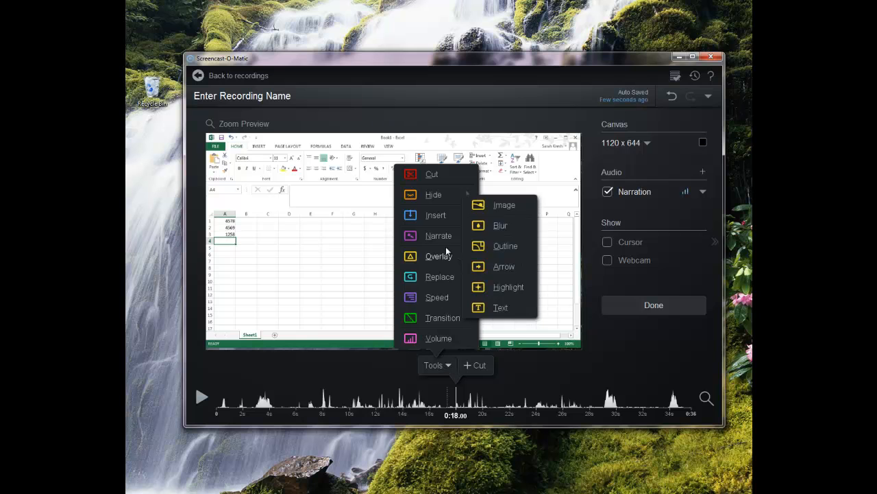
{"action": "left_click", "coordinate": [509, 286]}
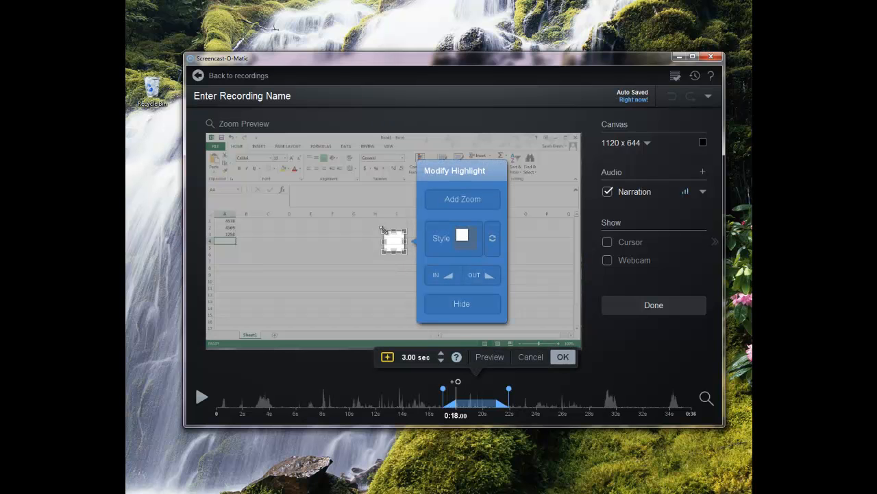
{"action": "left_click_drag", "start_coordinate": [389, 238], "coordinate": [251, 239]}
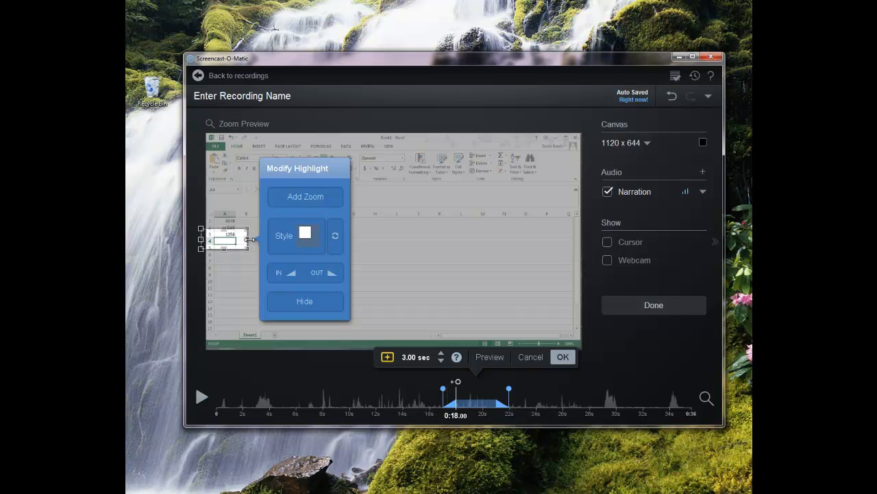
{"action": "left_click", "coordinate": [498, 358]}
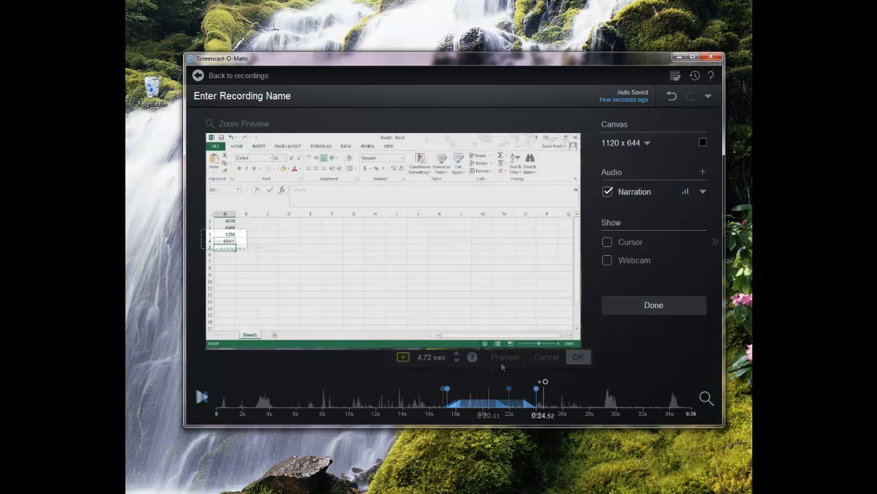
{"action": "left_click", "coordinate": [576, 361]}
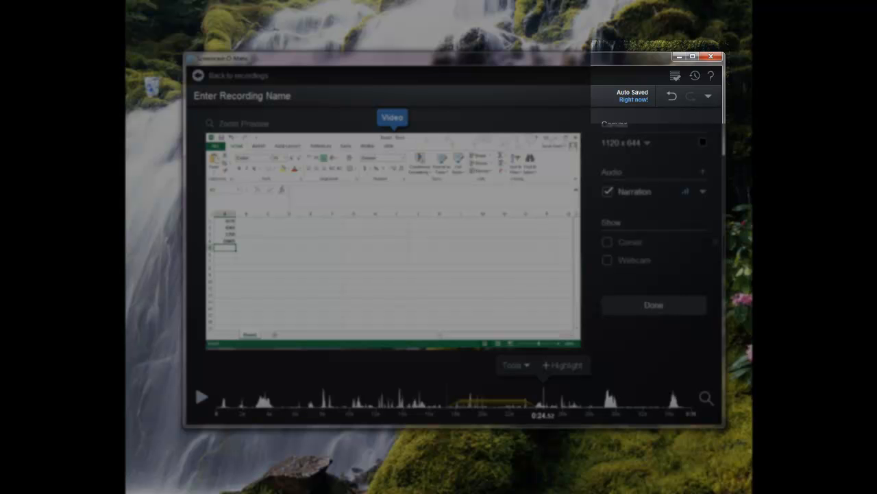
- Undo and redo the added highlight, and open the edit history
{"action": "left_click", "coordinate": [673, 96]}
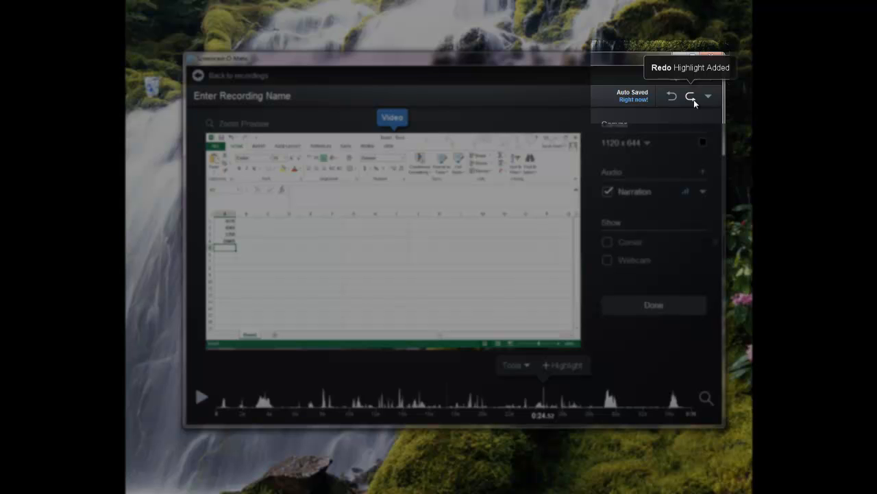
{"action": "left_click", "coordinate": [692, 98]}
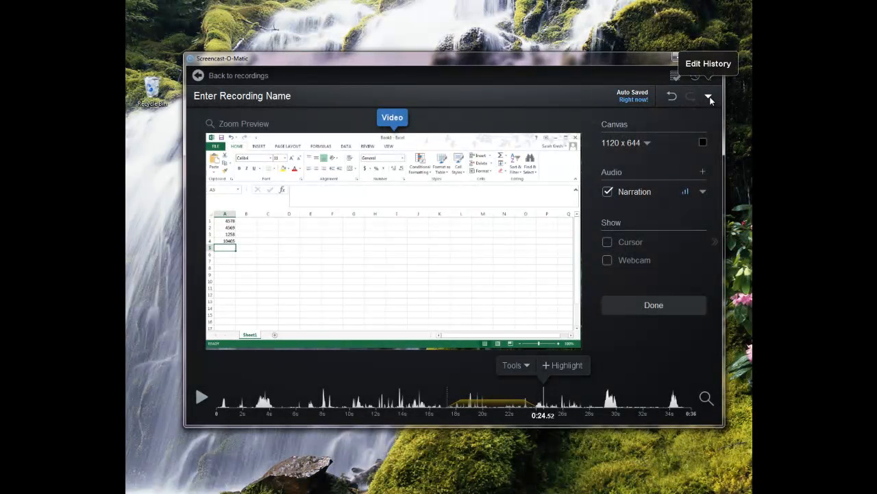
{"action": "left_click", "coordinate": [709, 96]}
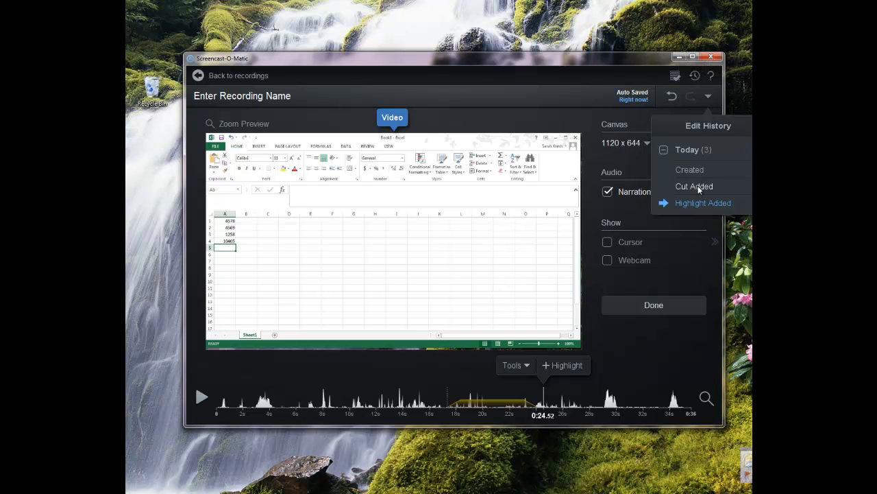
- Open the highlight overlay at about 0:21.40 for editing and remove it from the recording
{"action": "left_click", "coordinate": [502, 405]}
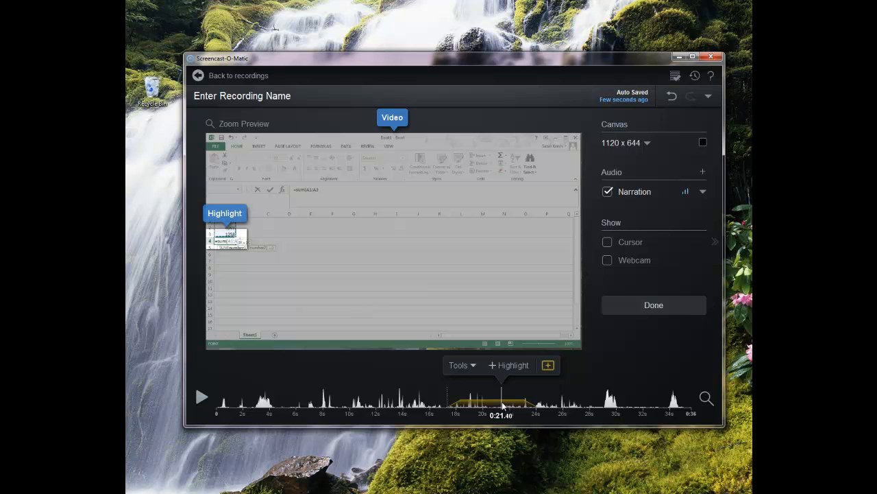
{"action": "left_click", "coordinate": [548, 365]}
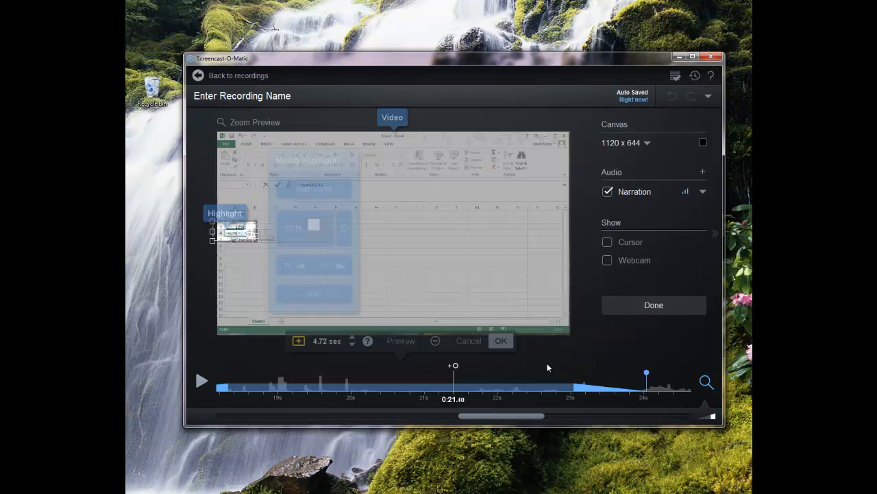
{"action": "left_click", "coordinate": [436, 341]}
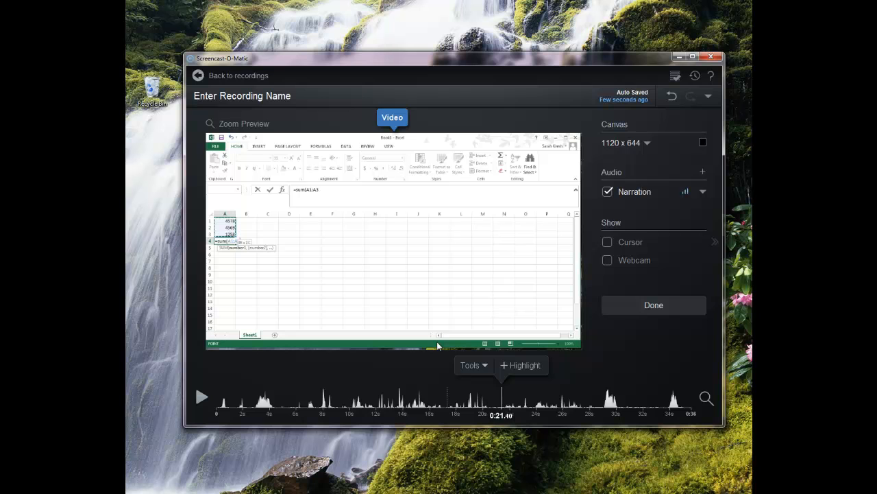
- Finish editing and publish the recording as an MP4 video file named "excel sum", letting the export continue in the background
{"action": "left_click", "coordinate": [654, 305]}
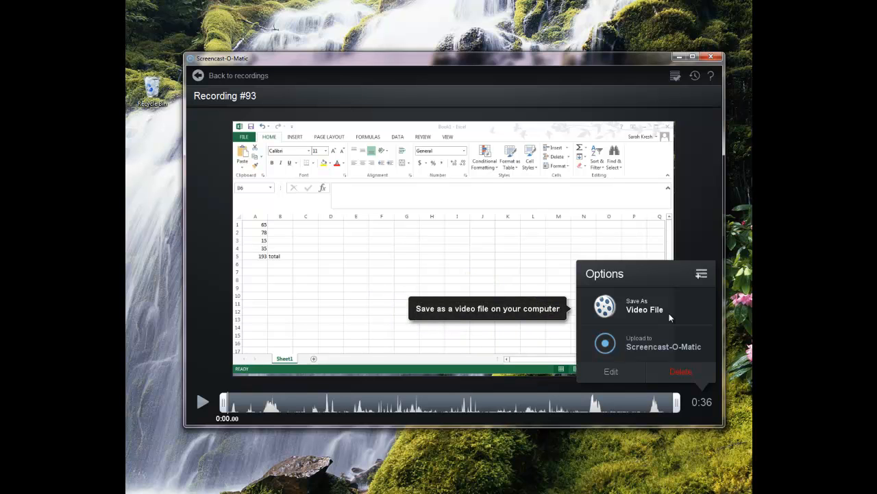
{"action": "left_click", "coordinate": [669, 313]}
{"action": "left_click", "coordinate": [675, 248]}
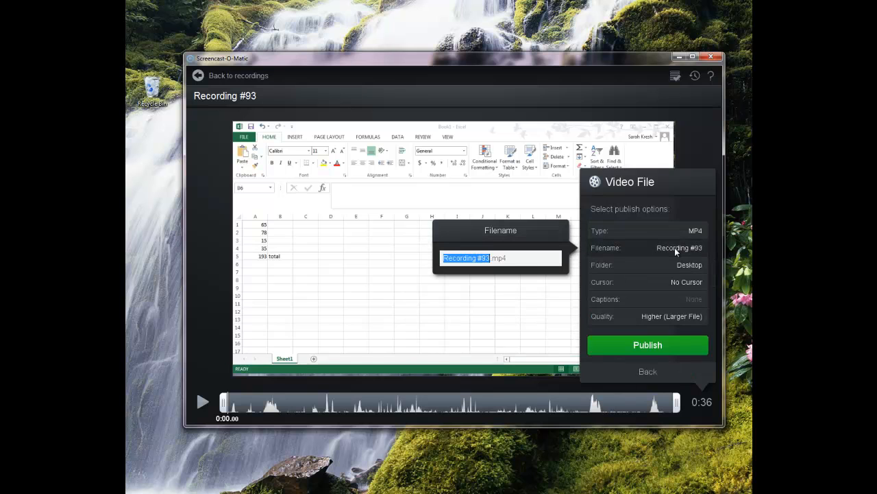
{"action": "type", "text": "excel sum"}
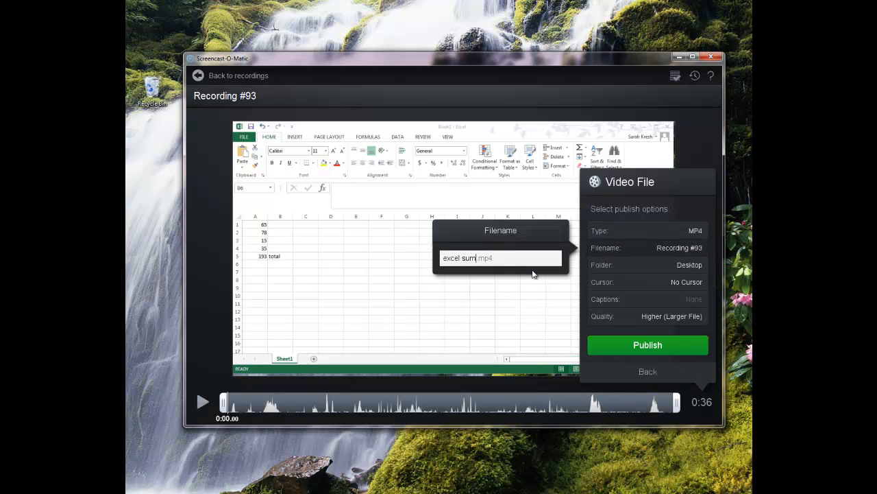
{"action": "key", "text": "Return"}
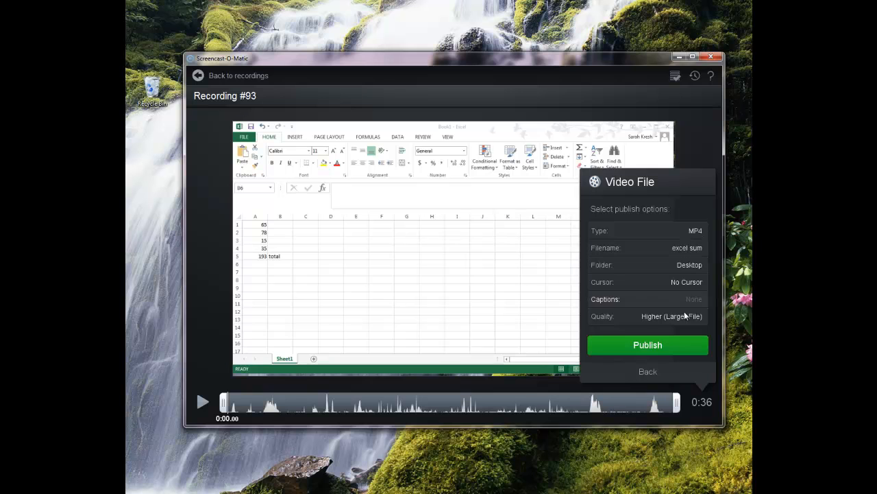
{"action": "left_click", "coordinate": [648, 345]}
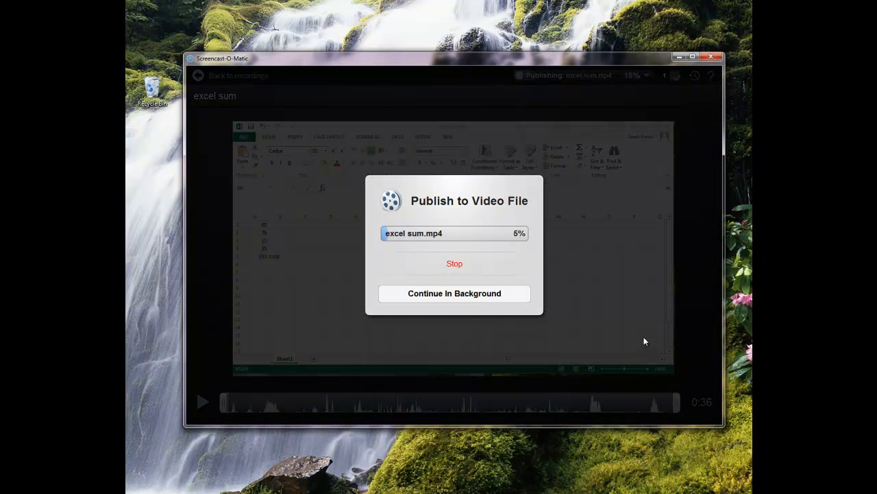
{"action": "left_click", "coordinate": [456, 294]}
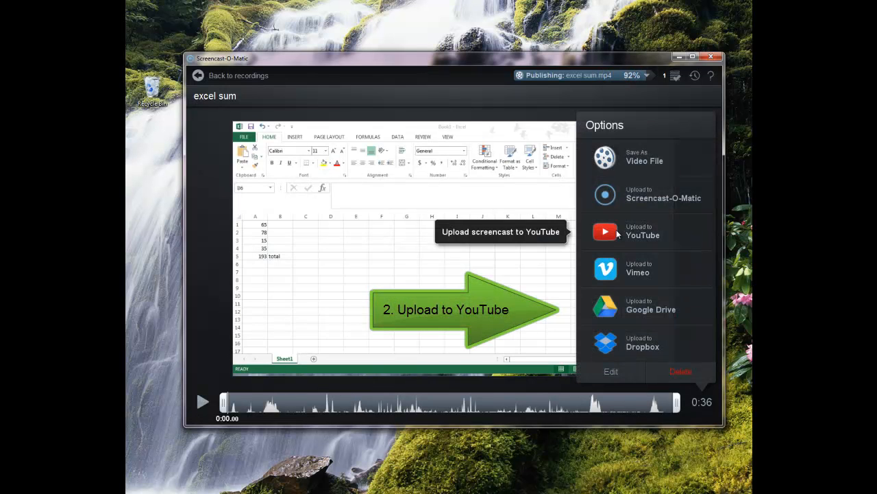
- Upload the "excel sum" recording to YouTube and let the publishing continue in the background
{"action": "left_click", "coordinate": [618, 234]}
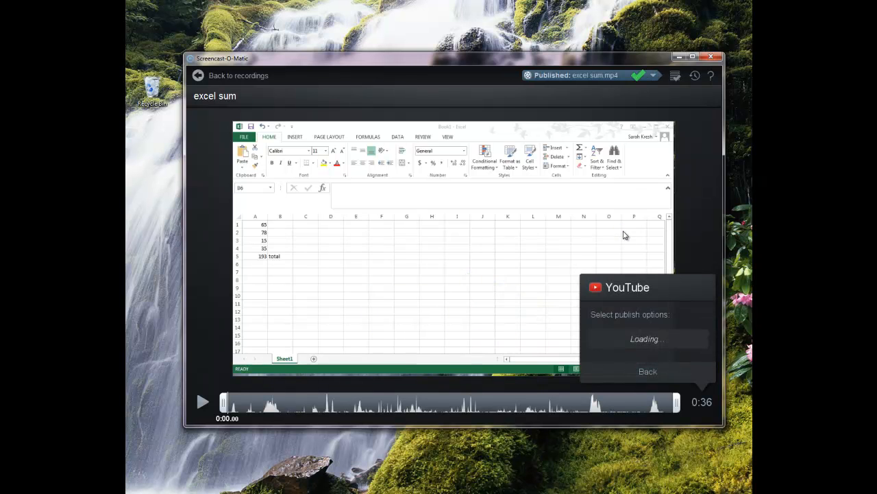
{"action": "left_click", "coordinate": [664, 347]}
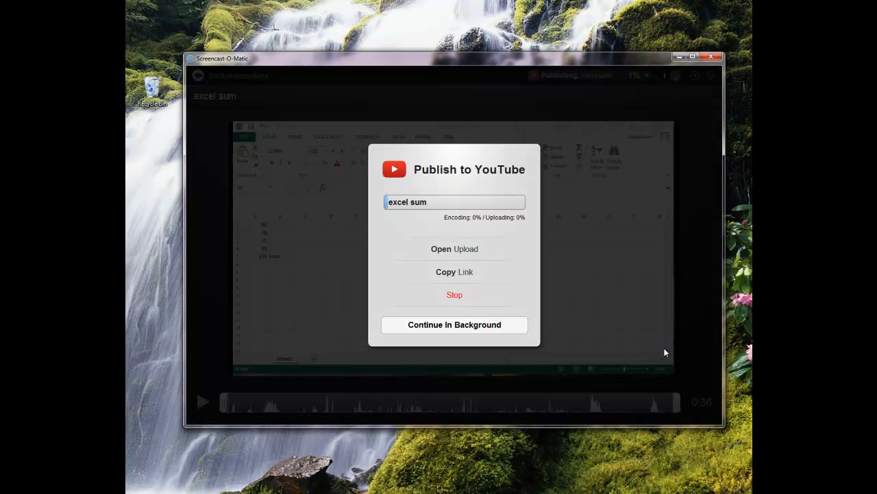
{"action": "left_click", "coordinate": [454, 322]}
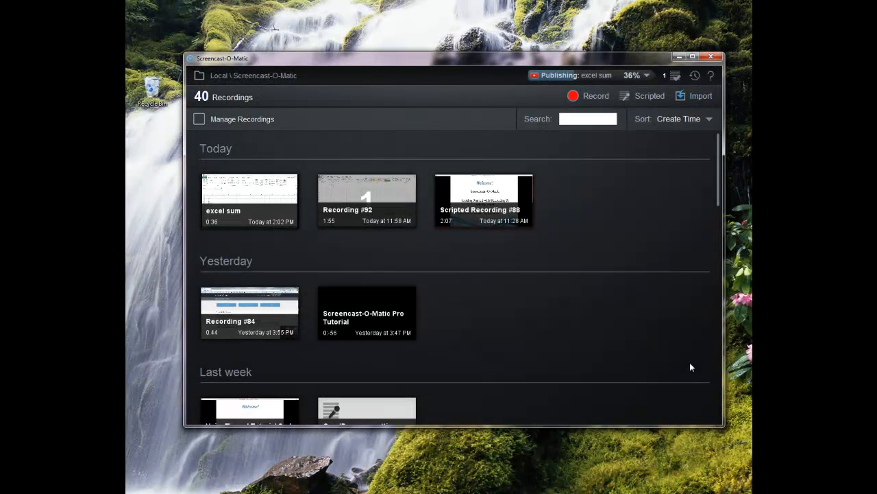
- Reopen the "excel sum" recording from the recordings list for editing
{"action": "left_click", "coordinate": [229, 207]}
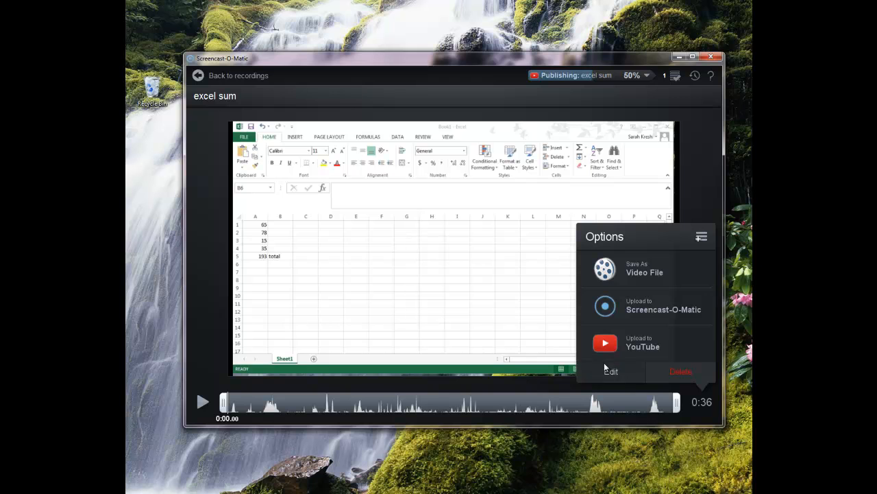
{"action": "left_click", "coordinate": [611, 370]}
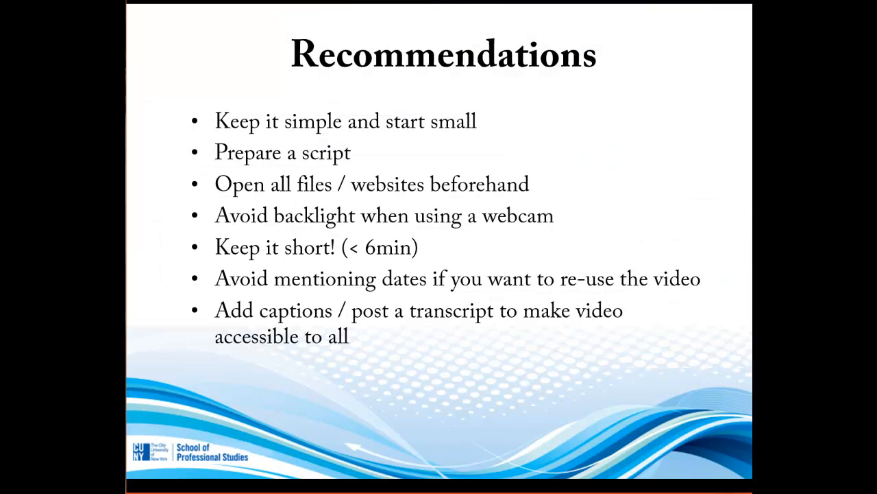